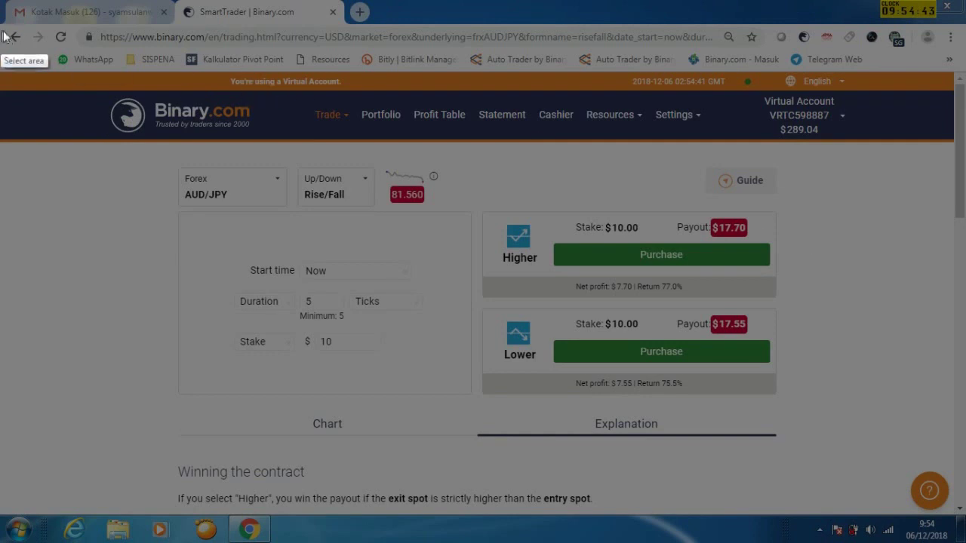
Launch Binary Bot in a new tab from SmartTrader's trading platform list
left_click_drag(7, 24, 951, 511)
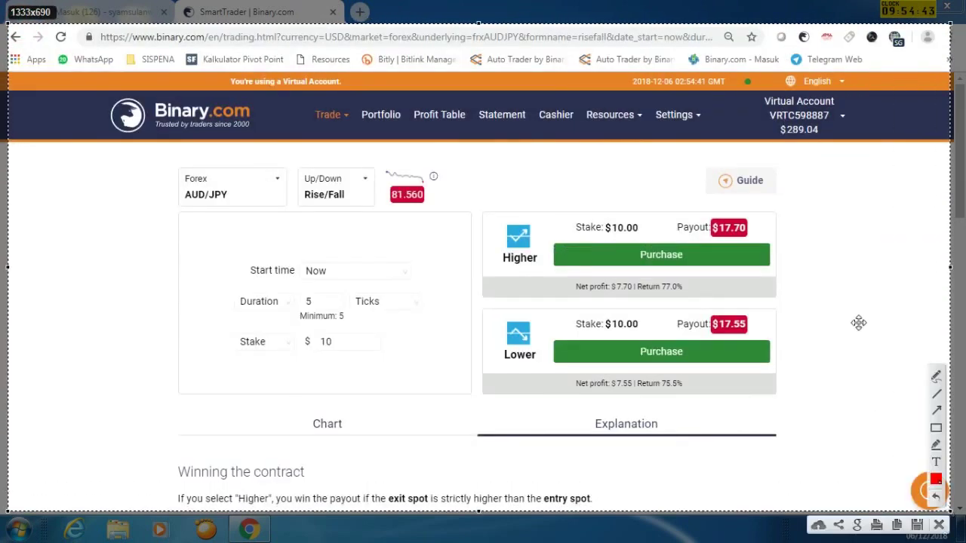
left_click(937, 410)
left_click_drag(332, 119, 489, 217)
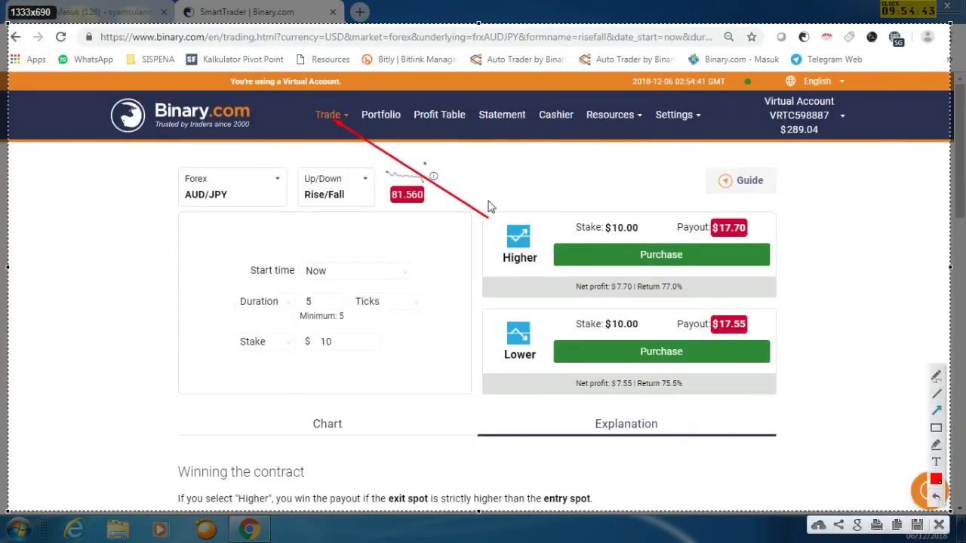
left_click(940, 524)
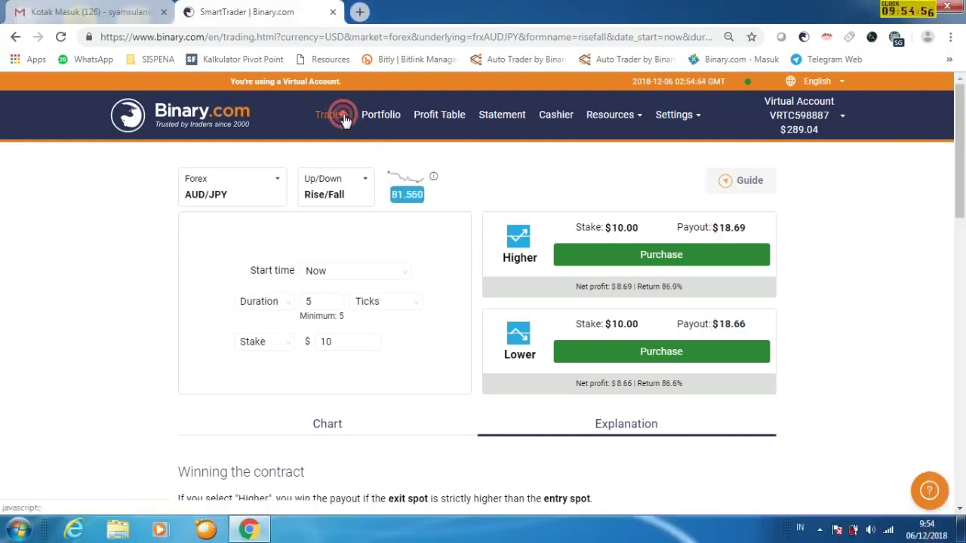
left_click(330, 115)
key("Print")
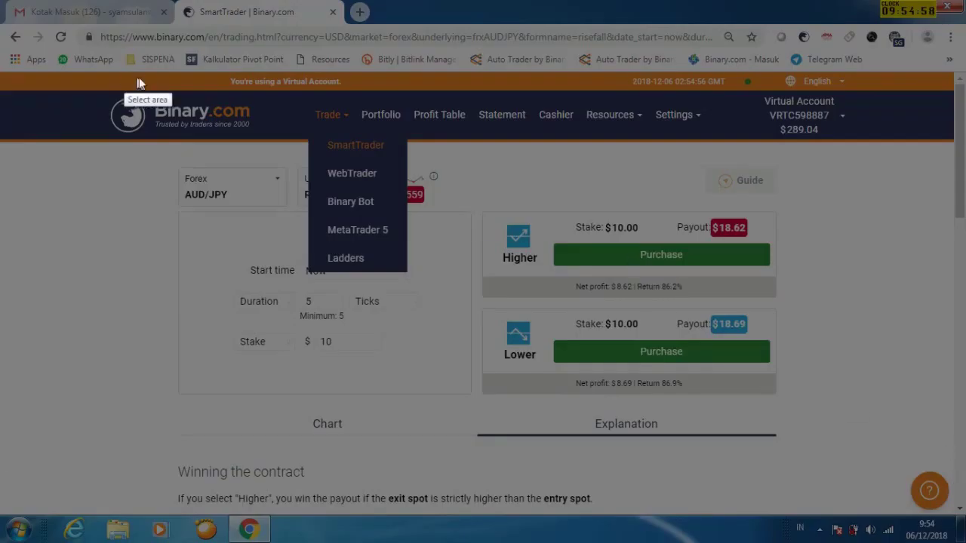
left_click_drag(30, 71, 948, 497)
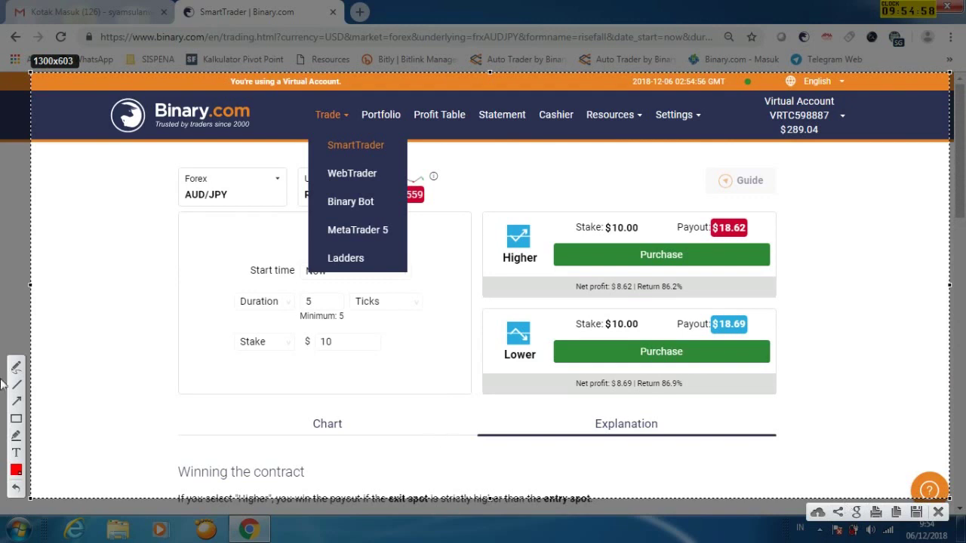
left_click_drag(214, 253, 332, 205)
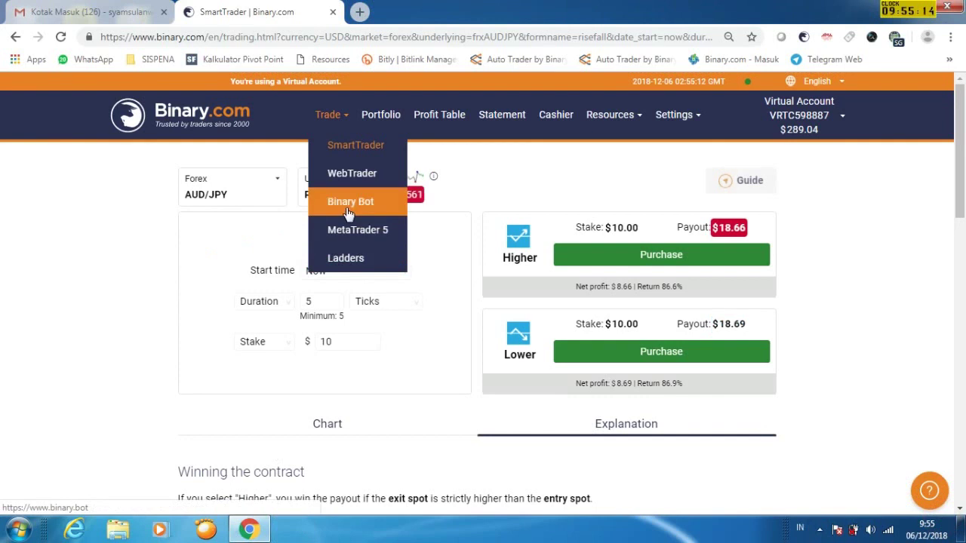
left_click(347, 201)
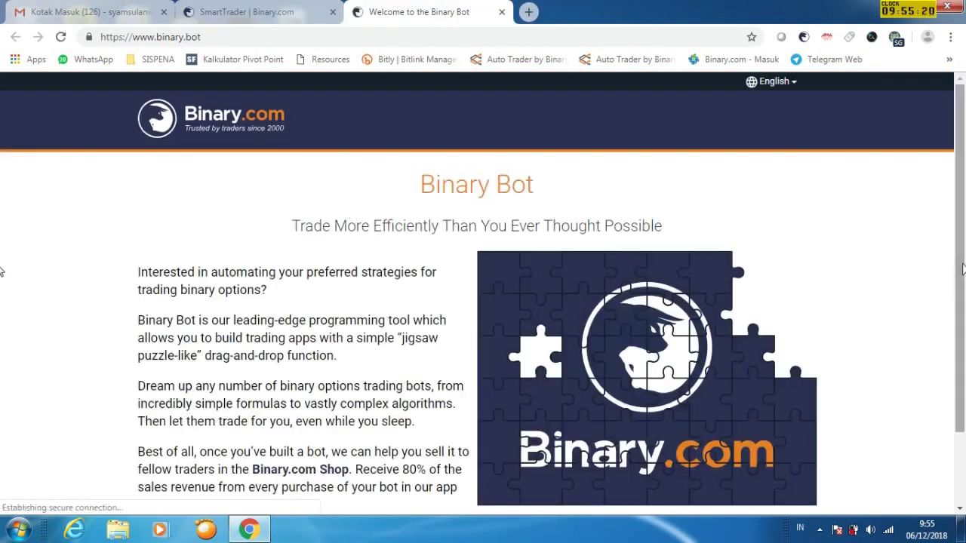
Enter the bot workspace, decline the tour, and leave for the account login page
left_click_drag(962, 269, 960, 362)
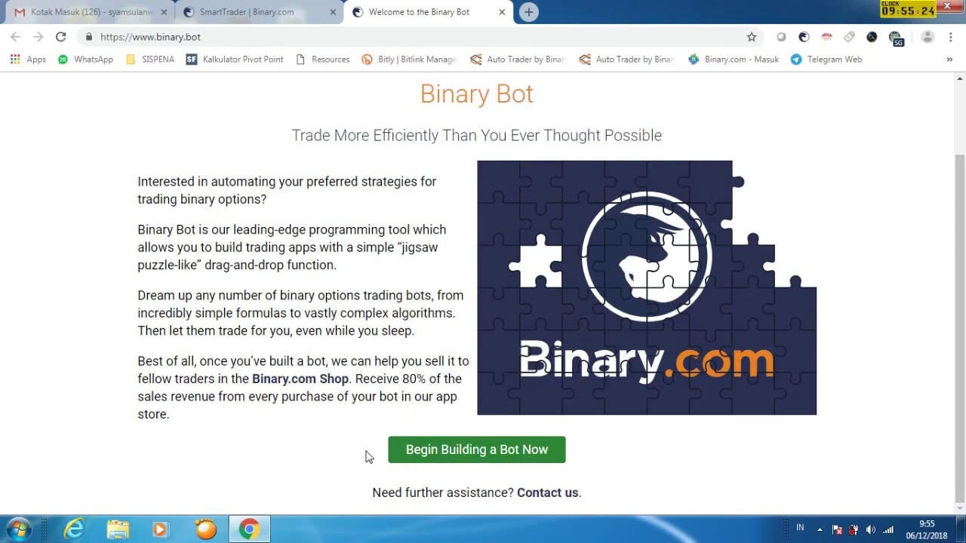
left_click(483, 450)
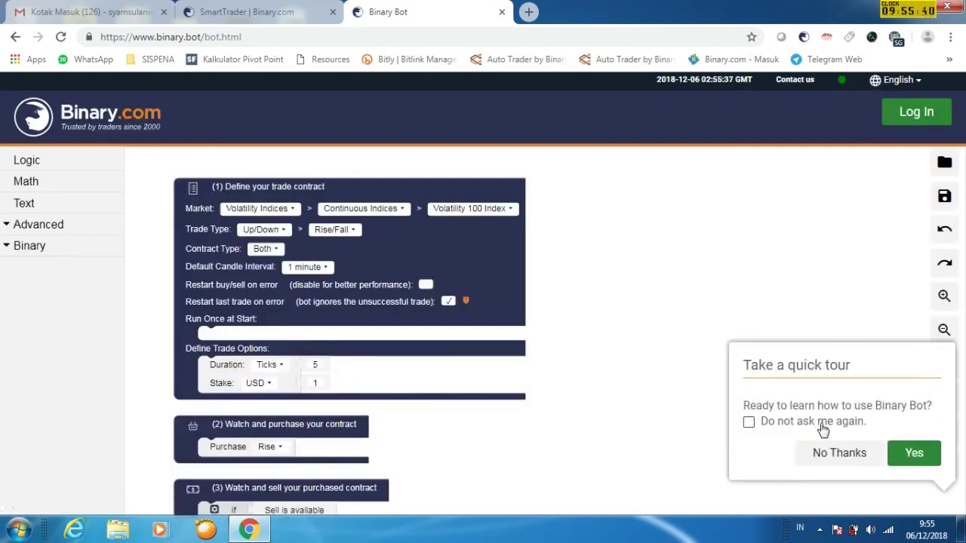
left_click(840, 458)
left_click(916, 111)
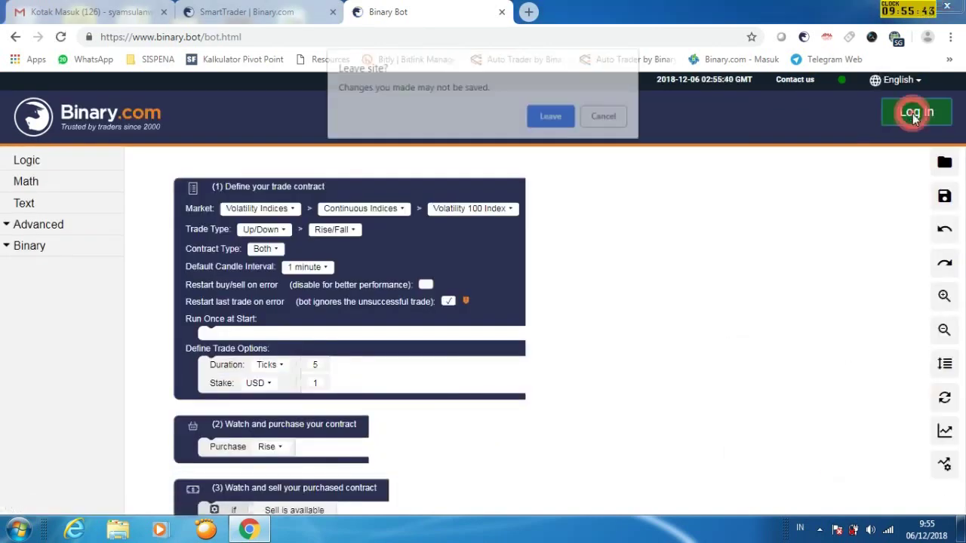
left_click(566, 118)
Sign in with the account e-mail and password to the 289.04 USD virtual account
type("sa")
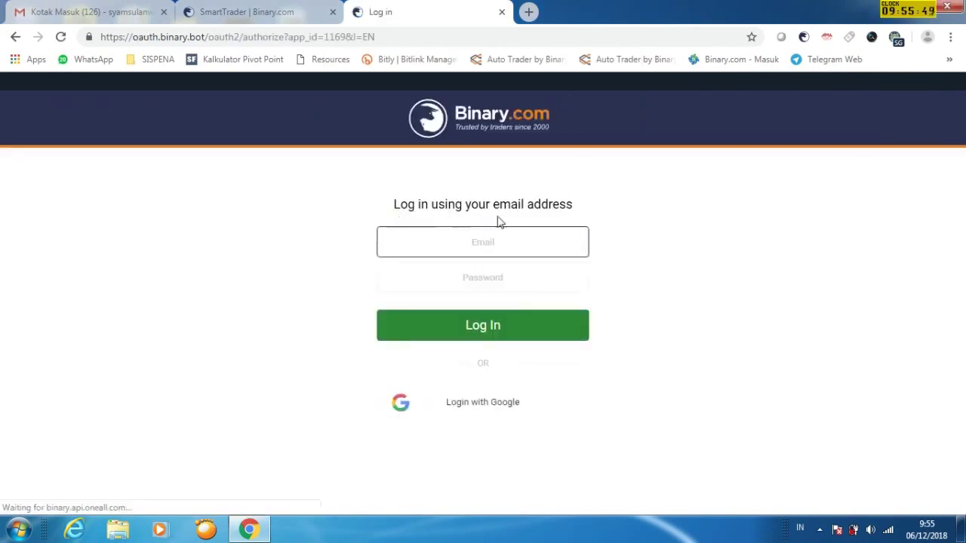
left_click(490, 277)
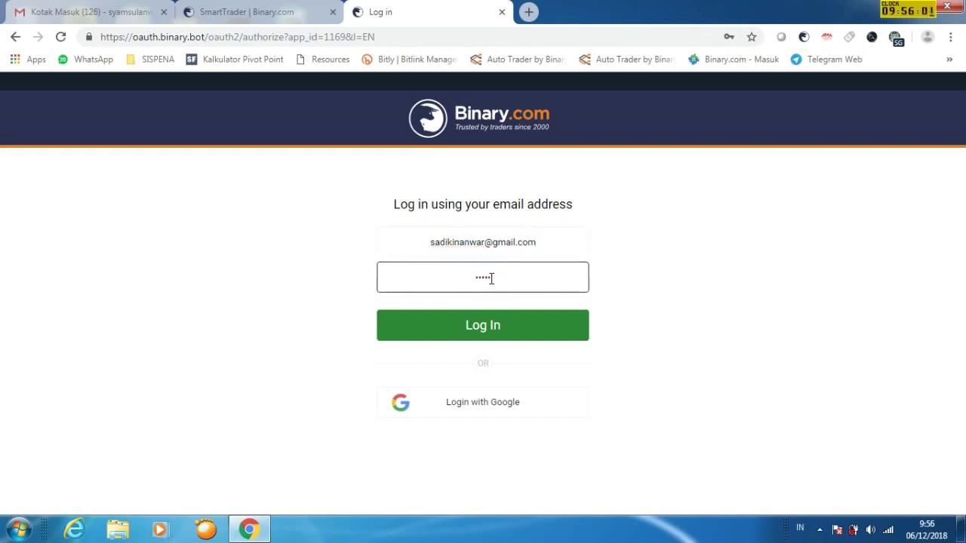
left_click(493, 327)
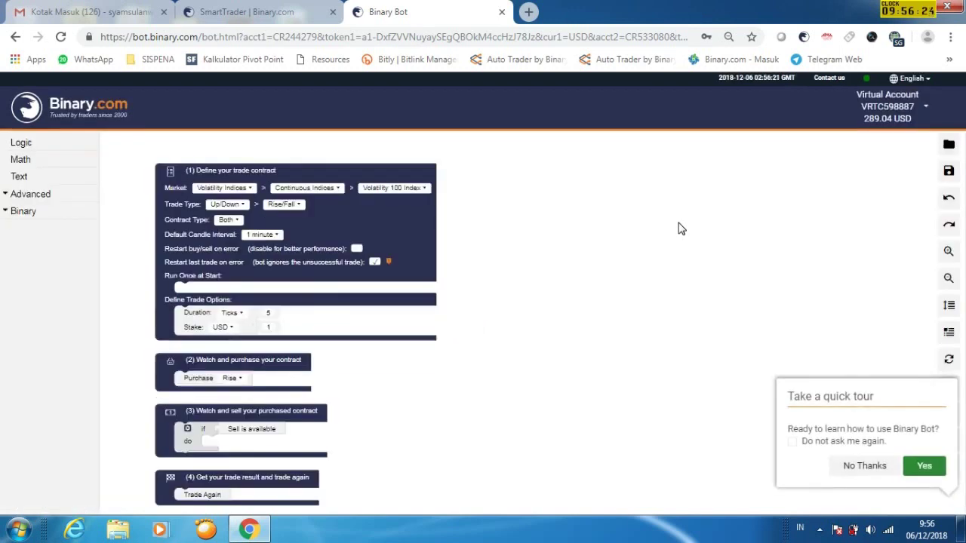
Decline the tour and browse saved strategies in the 1. V75 NEW CANDLE folder
left_click(862, 464)
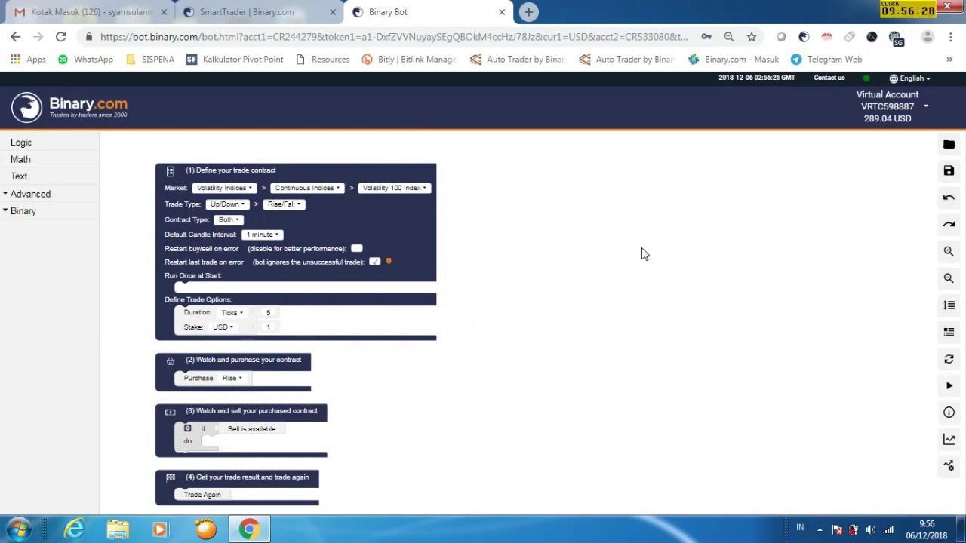
key("Print")
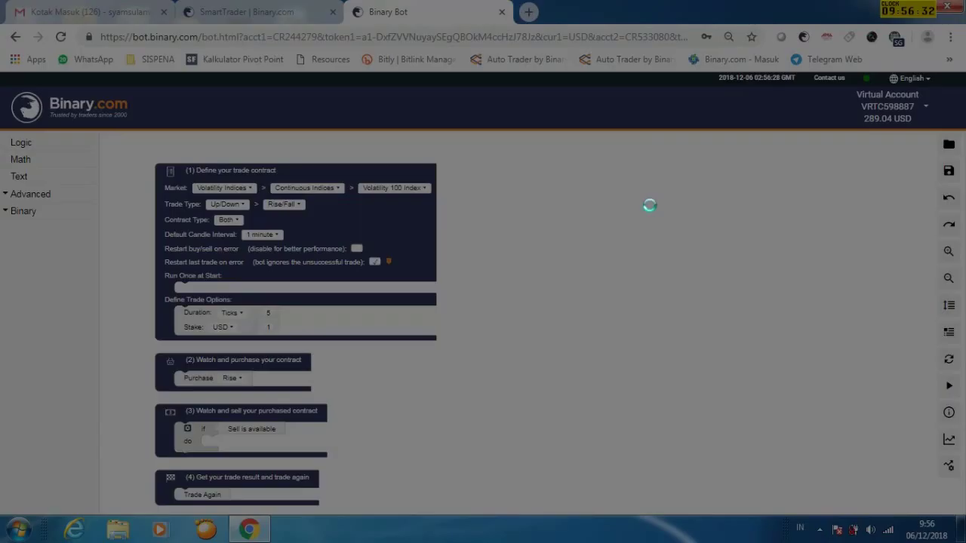
left_click_drag(3, 69, 962, 521)
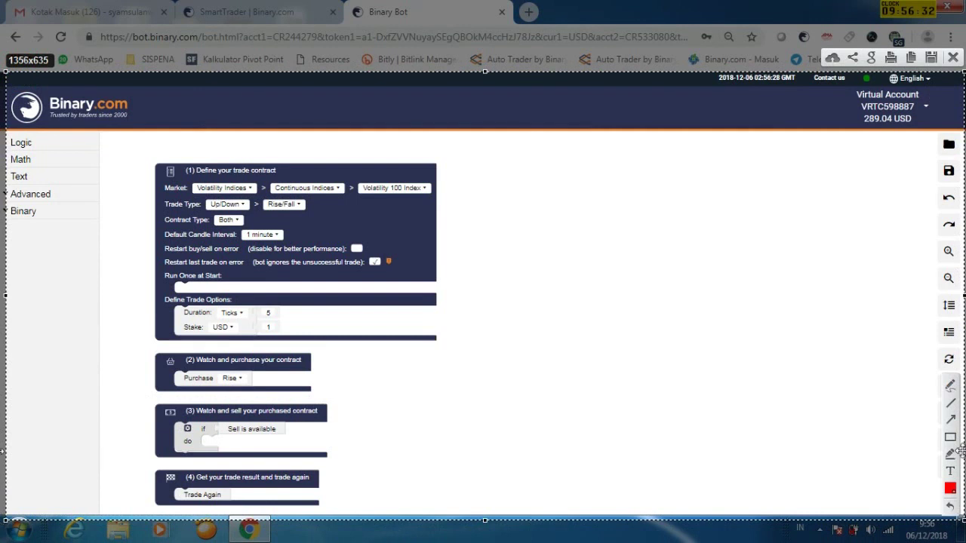
left_click(951, 421)
left_click_drag(801, 209, 934, 152)
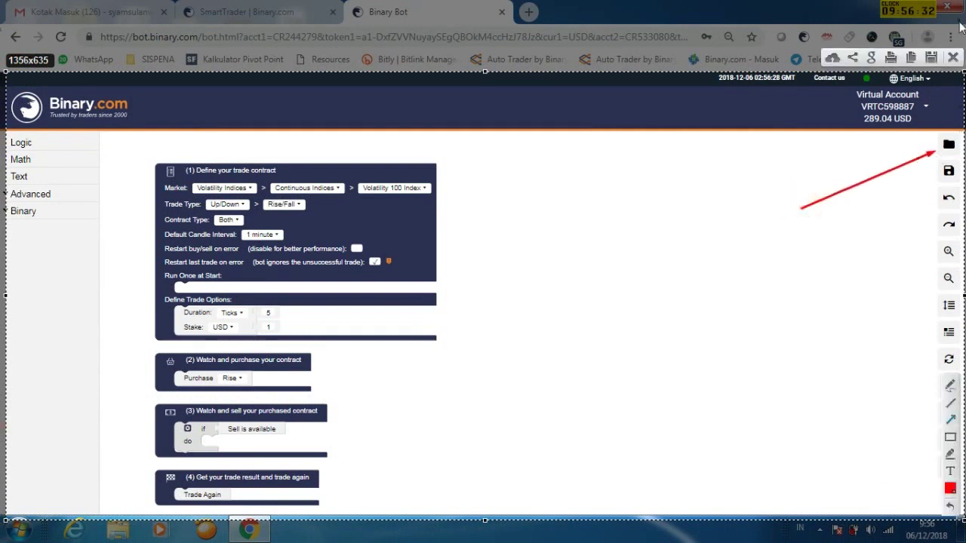
left_click(954, 59)
left_click(949, 145)
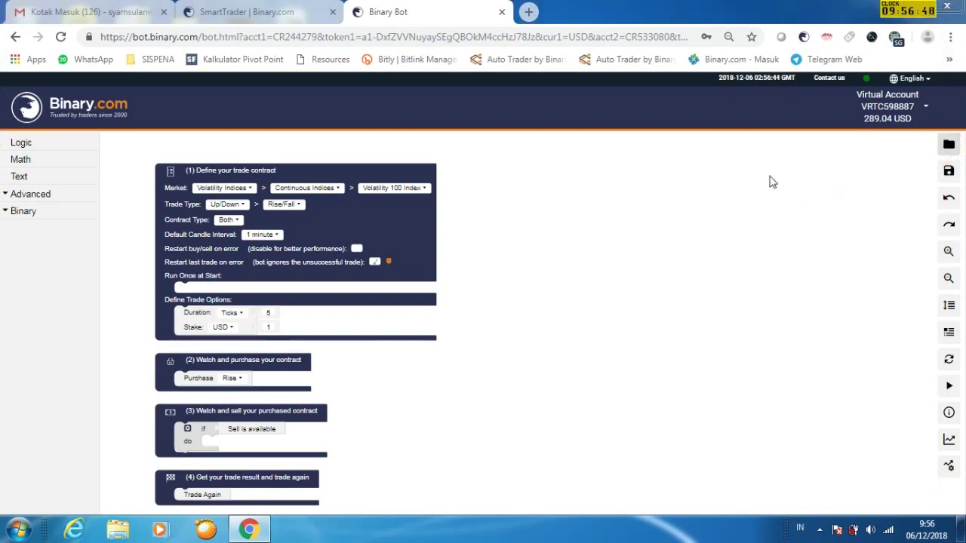
mouse_move(324, 181)
left_mouse_down()
mouse_move(322, 204)
mouse_move(321, 196)
left_mouse_up()
Open 10. DIGIT-UNDER-MARTINGALE-binary-bot and rearrange its blocks into a neat stack
scroll(321, 196, "down", 1)
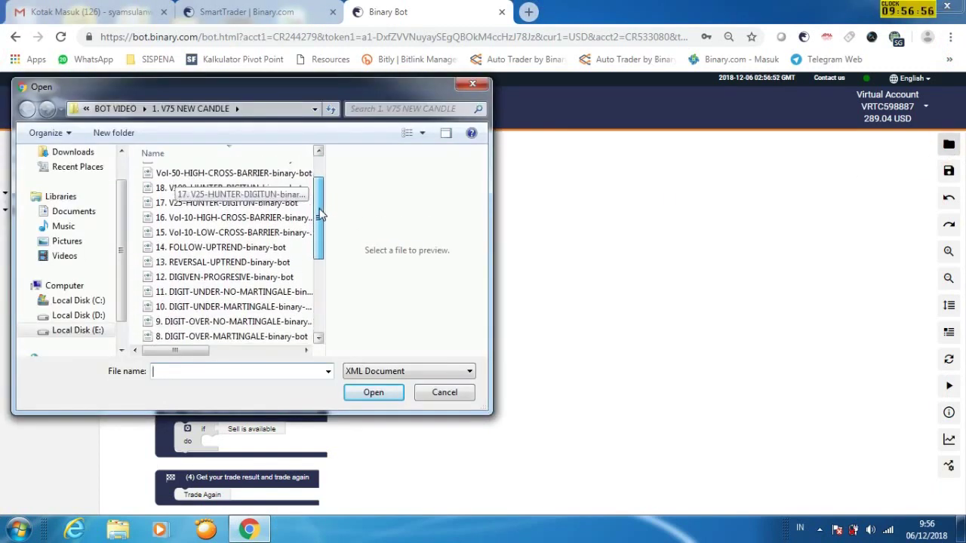
left_click(249, 303)
left_click(384, 397)
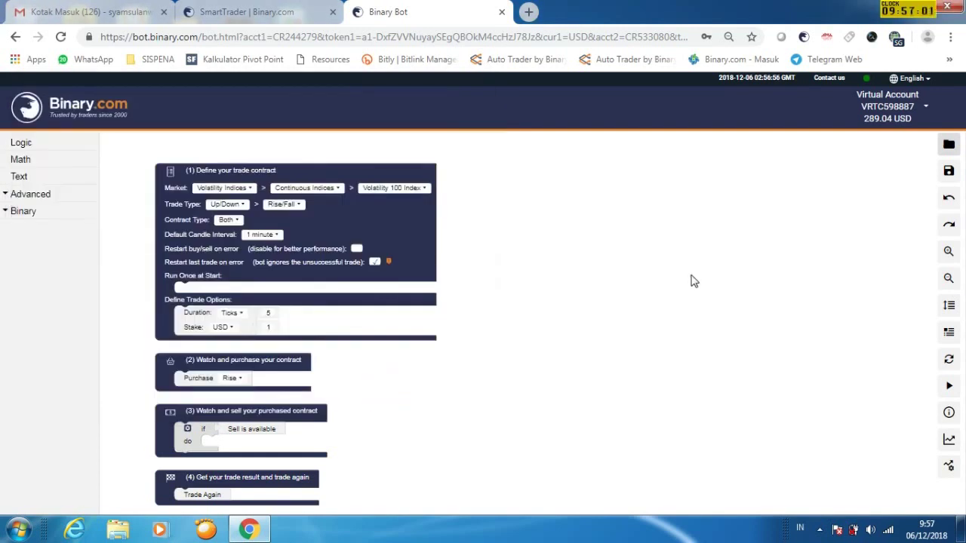
left_click(949, 305)
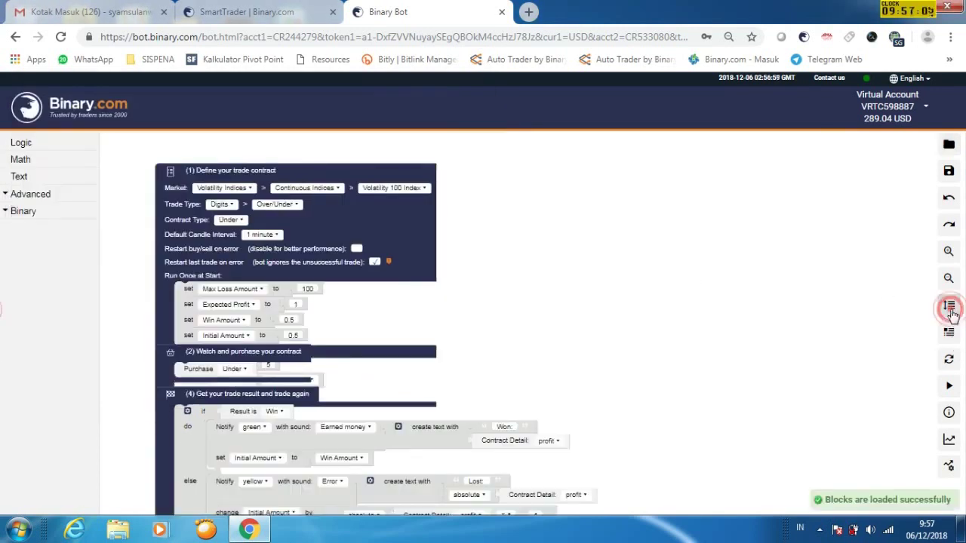
Capture and annotate a screenshot of the loaded Digits Under strategy blocks
key("Print")
left_click_drag(24, 44, 965, 520)
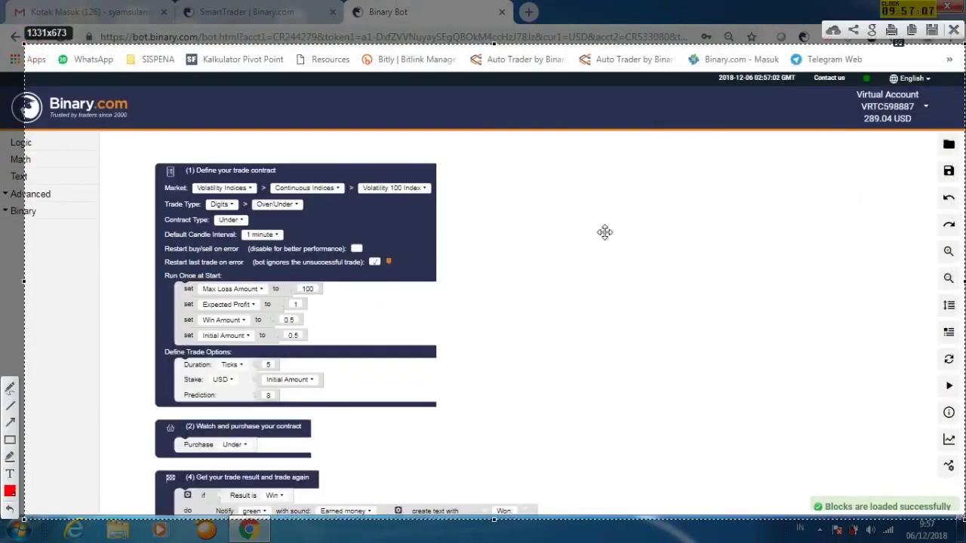
left_click(10, 423)
left_click_drag(804, 424, 875, 502)
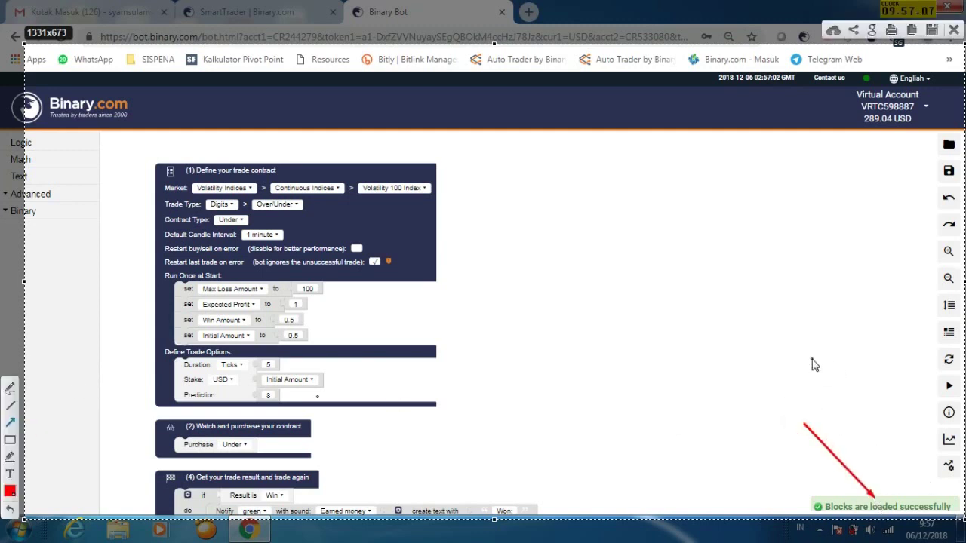
left_click(10, 509)
left_click(9, 423)
left_click_drag(742, 324, 943, 386)
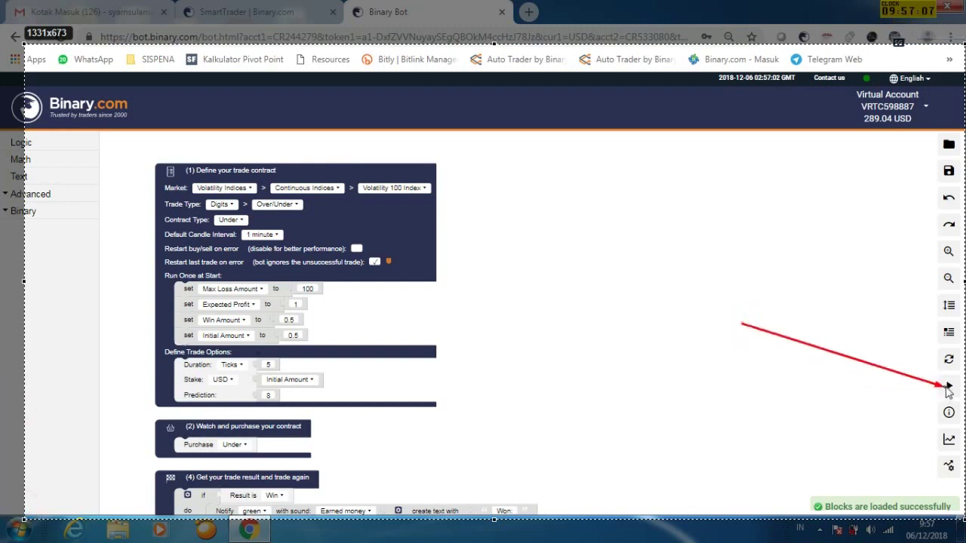
Run the bot until it completes 12 trades with 1.09 total profit
left_click(955, 28)
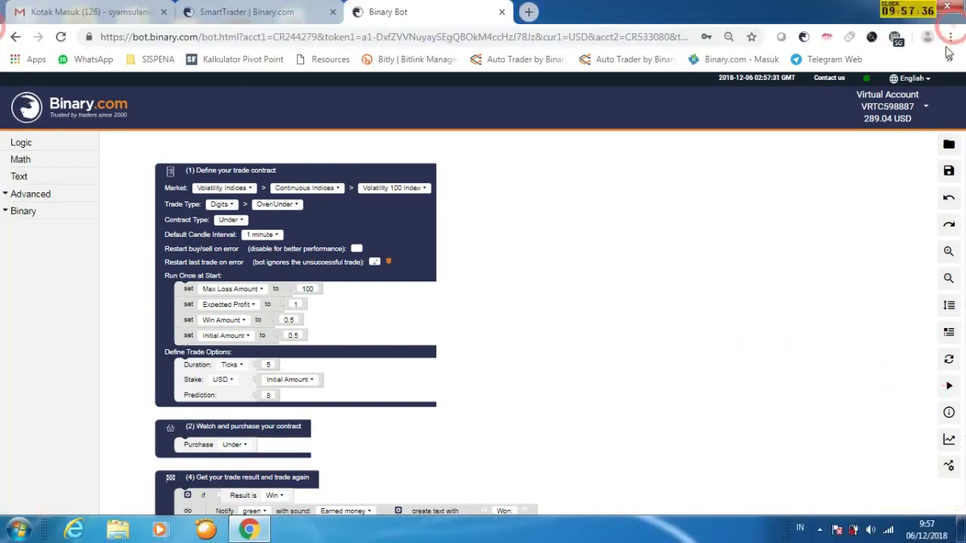
left_click(949, 386)
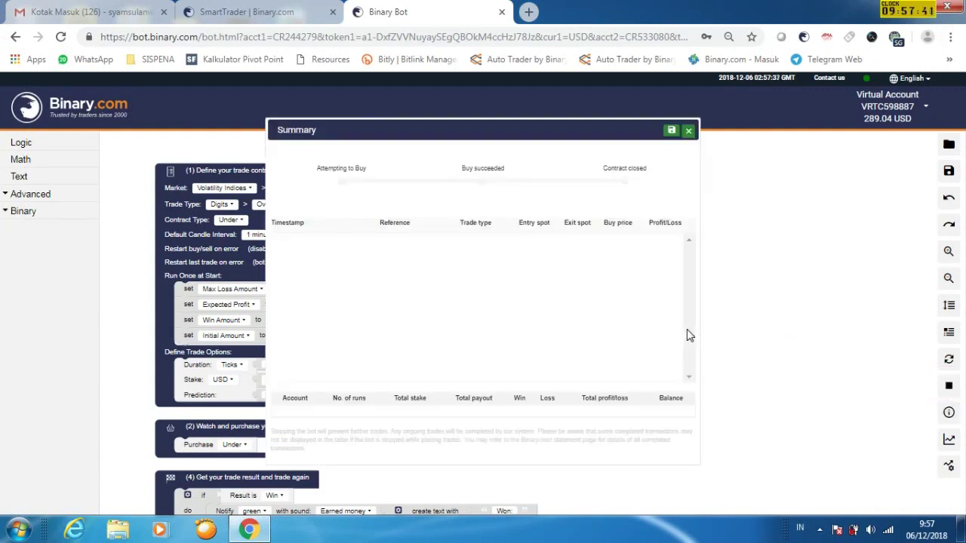
left_click_drag(540, 124, 669, 140)
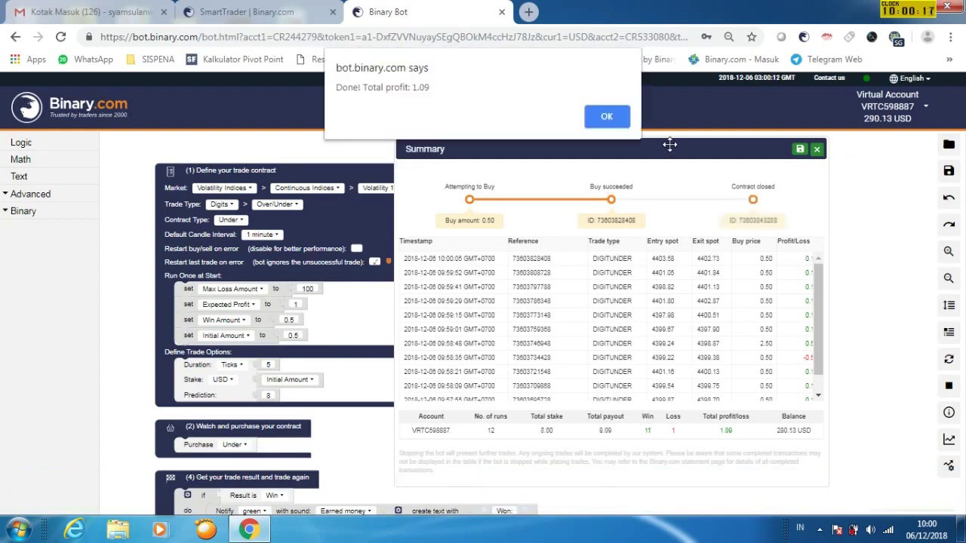
key("Print")
Mark up a capture of the 'Done! Total profit' alert, then stop the bot
left_click_drag(8, 4, 965, 542)
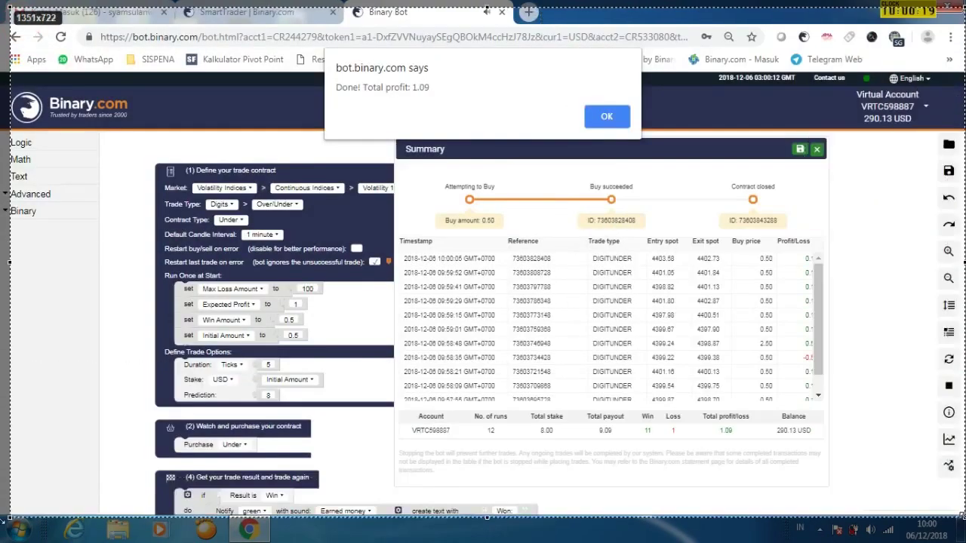
left_click_drag(520, 142, 600, 130)
left_click(951, 434)
left_click_drag(332, 55, 444, 98)
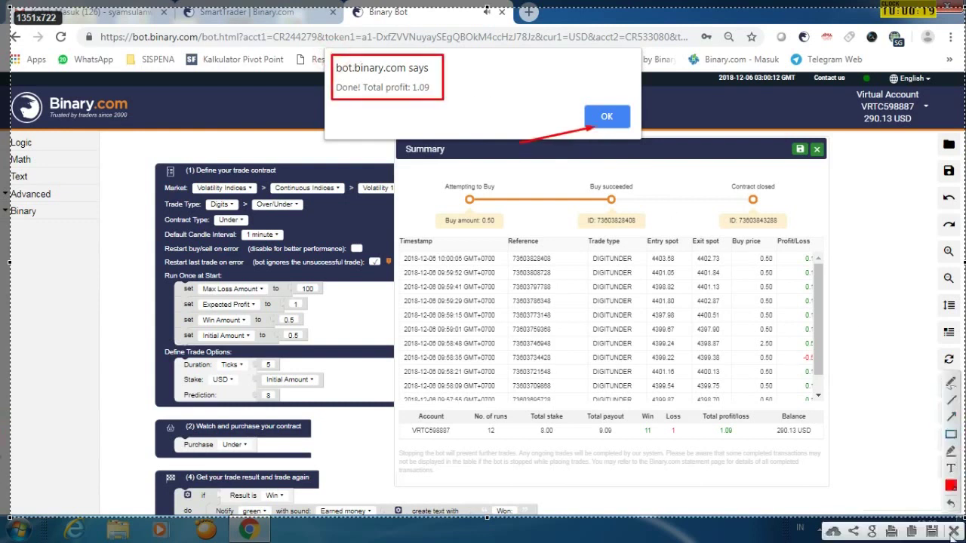
left_click(911, 531)
left_click(949, 387)
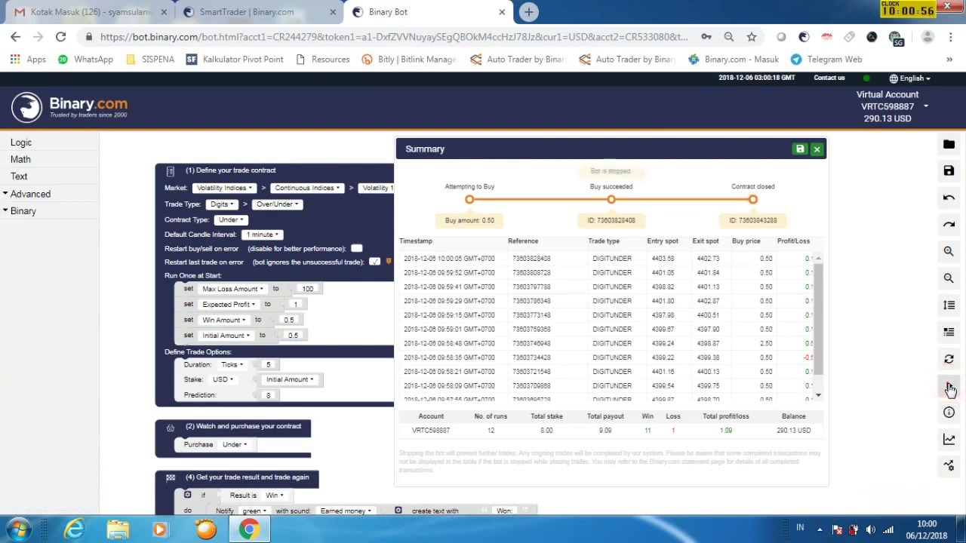
Close the Summary panel and annotate a screenshot of the tab's Reload option
left_click(817, 151)
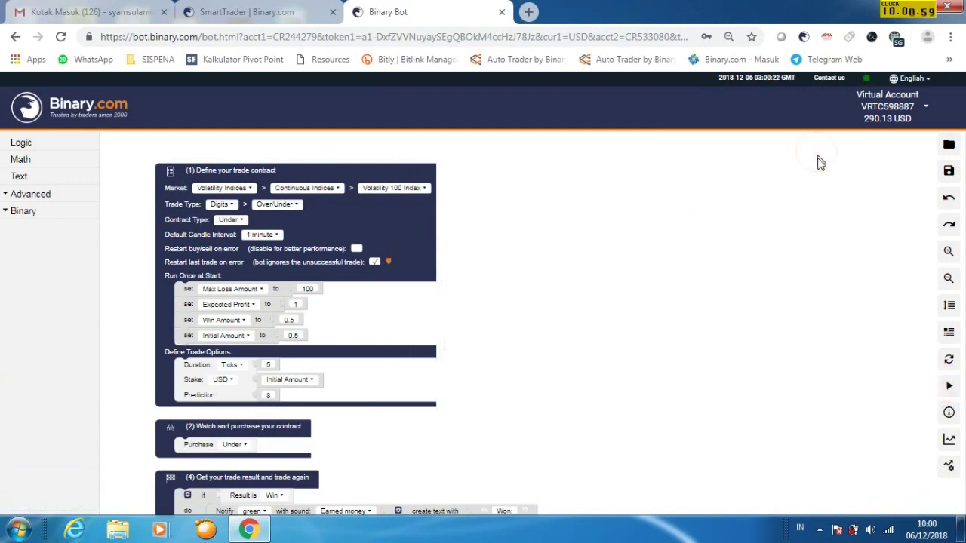
right_click(404, 15)
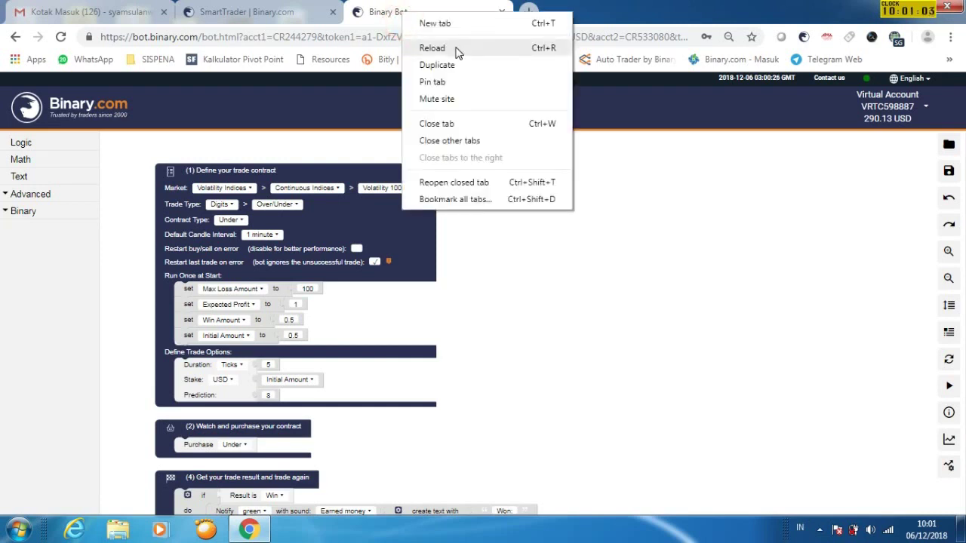
key("Print")
left_click_drag(15, 3, 961, 502)
left_click(954, 405)
mouse_move(307, 142)
left_mouse_down()
mouse_move(410, 89)
mouse_move(437, 52)
left_mouse_up()
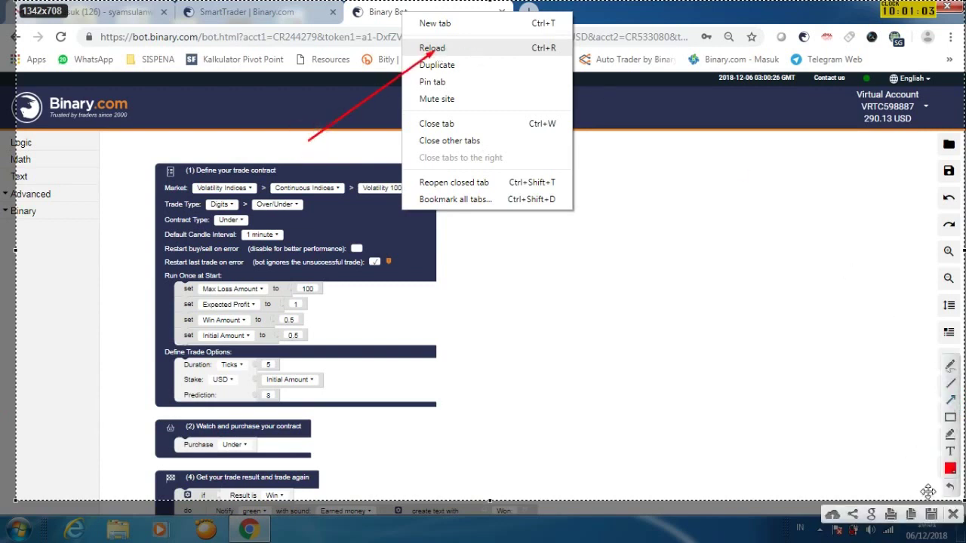
Reload the Binary Bot page and confirm the reload
left_click(953, 514)
key("ctrl+r")
left_click(550, 115)
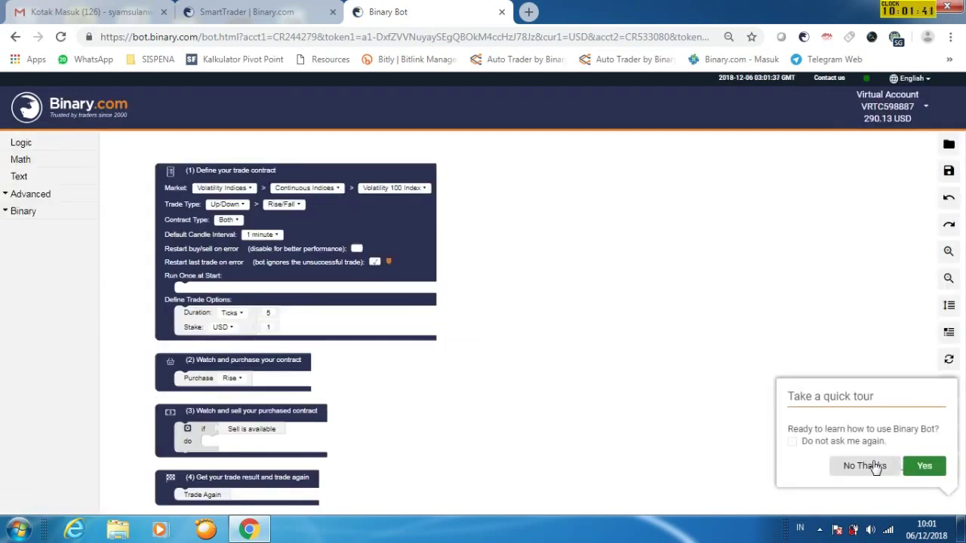
Dismiss the tour and notification, then load Vol-75-LOW-CROSS-BARRIER-binary-bot
left_click(873, 466)
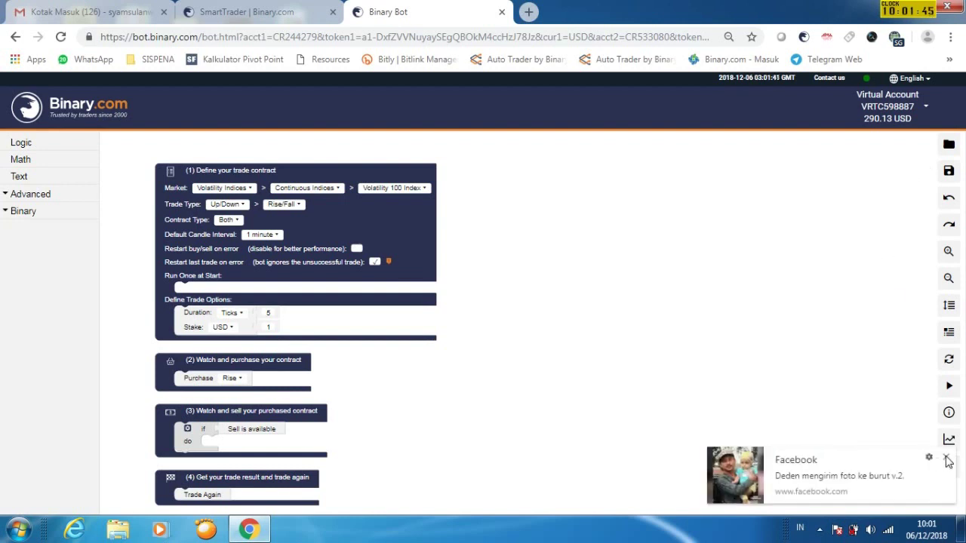
left_click(948, 459)
left_click(948, 144)
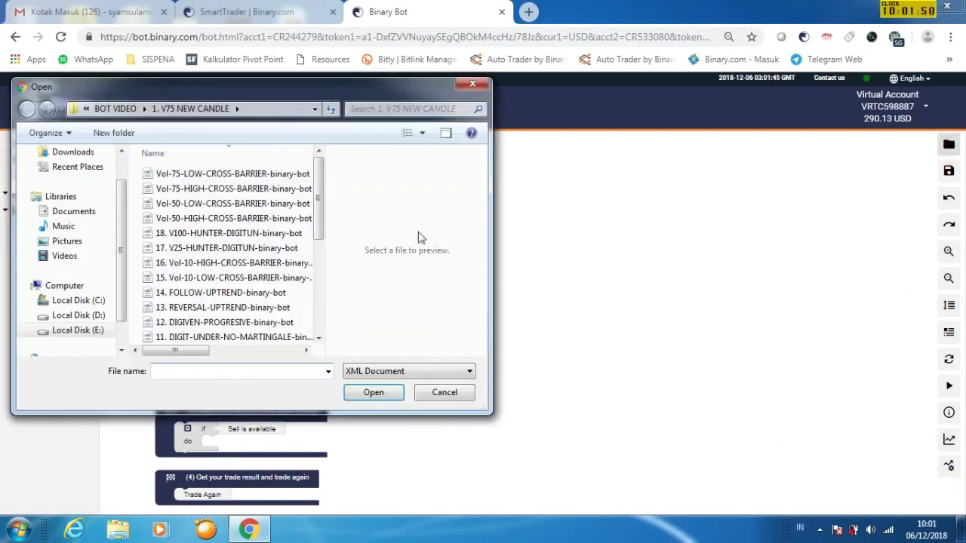
left_click_drag(322, 202, 322, 193)
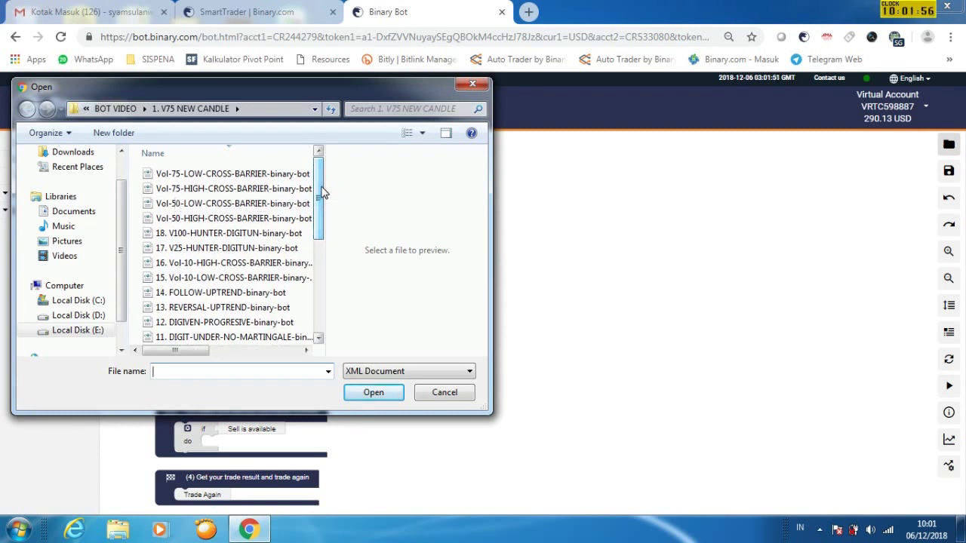
left_click(221, 175)
left_click(374, 392)
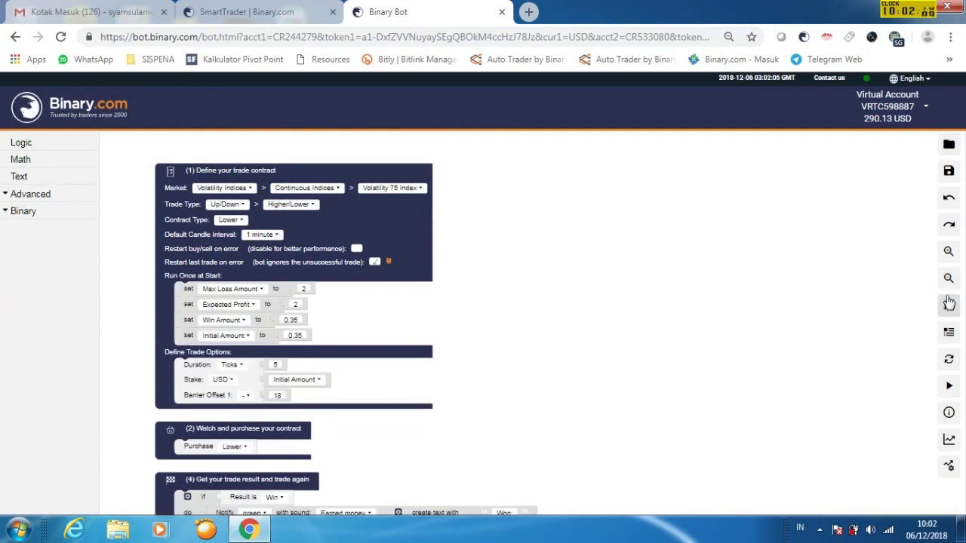
Rearrange the Vol-75 strategy blocks vertically and start the strategy run
scroll(732, 332, "up", 1)
scroll(726, 249, "down", 2)
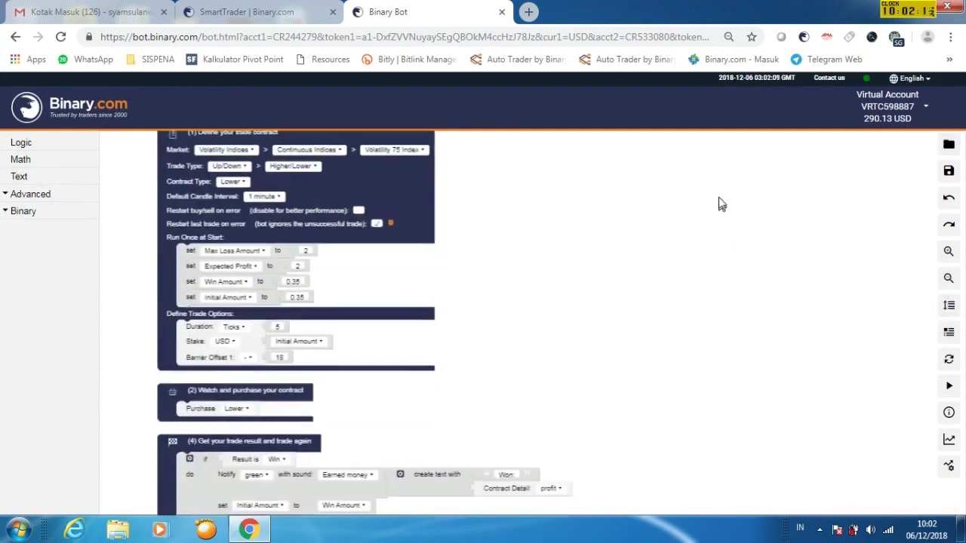
scroll(718, 242, "up", 1)
left_click_drag(716, 276, 705, 225)
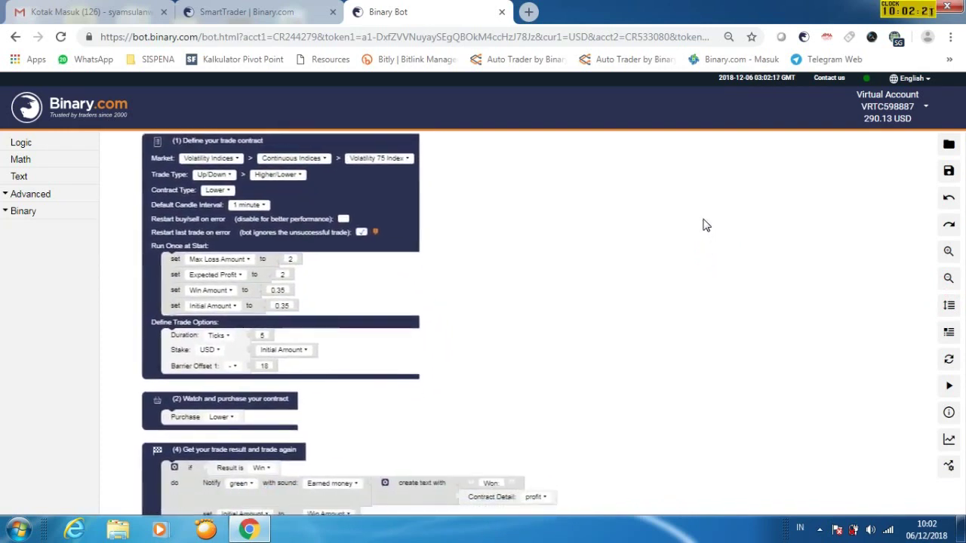
left_click(948, 304)
left_click_drag(735, 351, 740, 255)
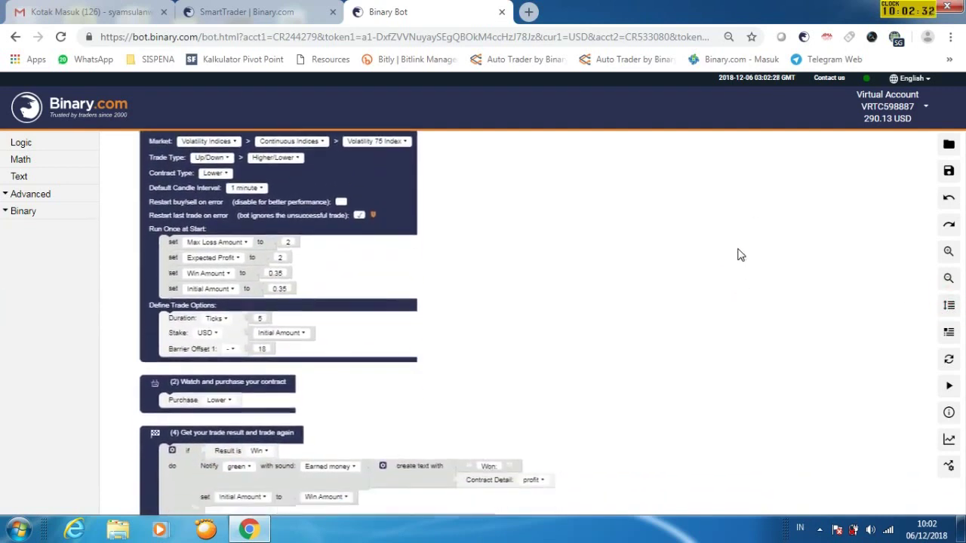
left_click(949, 386)
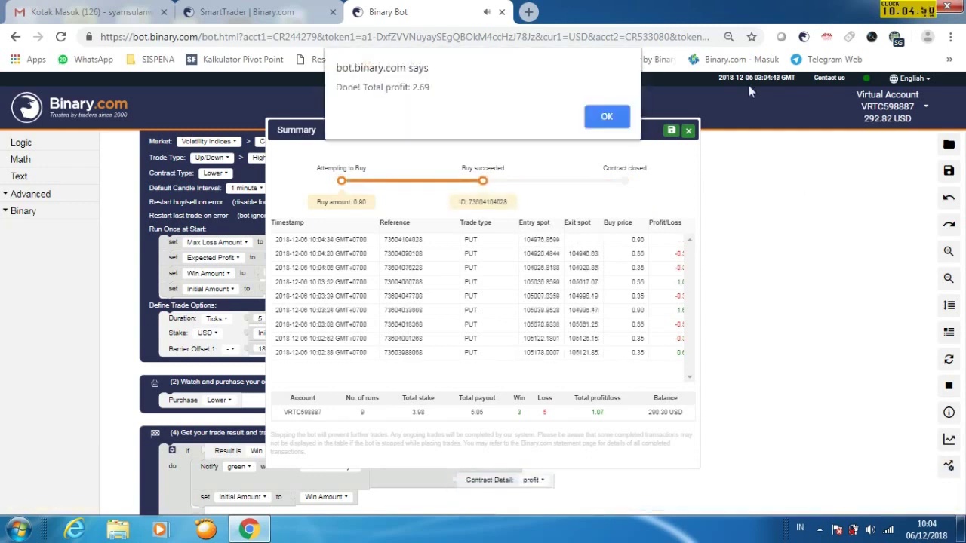
Select the 'Done! Total profit: 2.69' message and dismiss the completion alert
left_click_drag(433, 88, 325, 90)
left_click(605, 117)
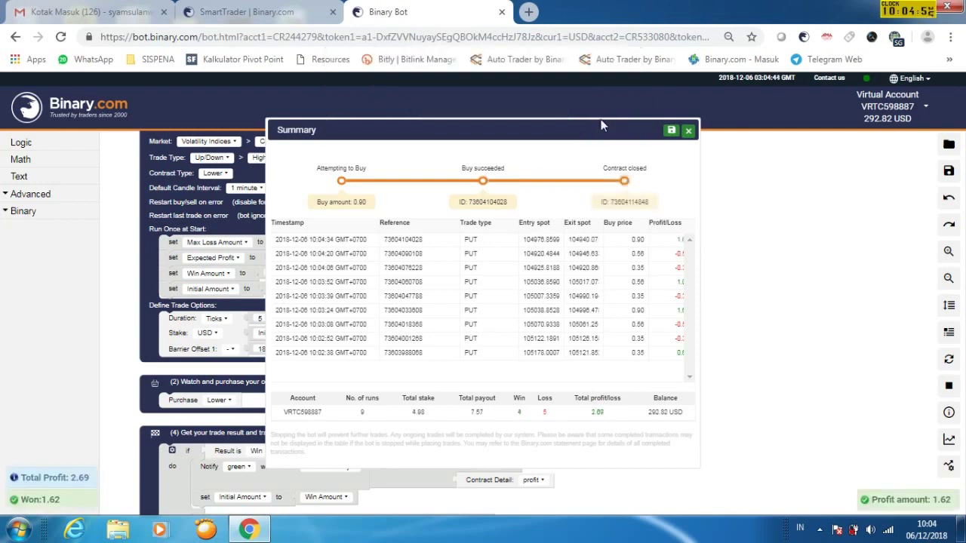
Close the Summary panel and reload the Binary Bot page
left_click(688, 131)
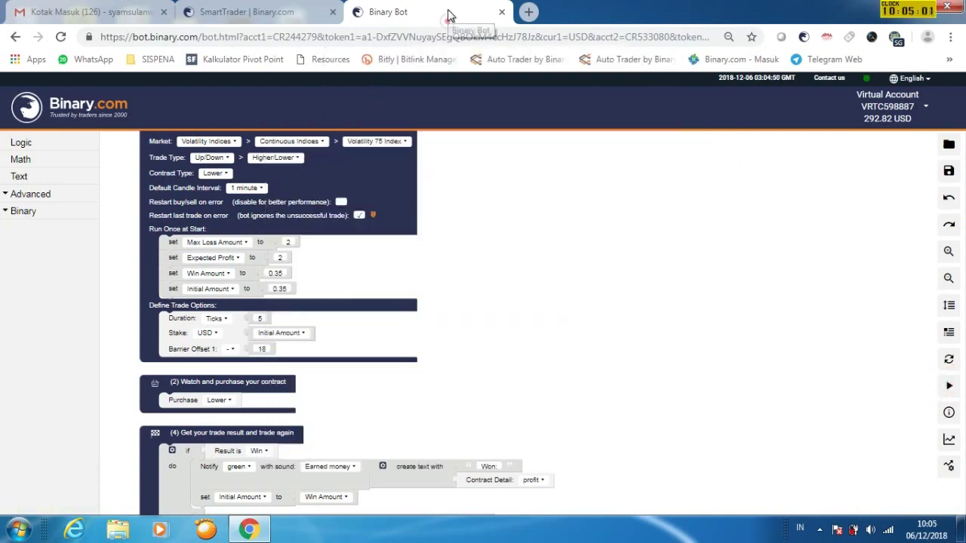
right_click(448, 12)
left_click(475, 47)
left_click(541, 144)
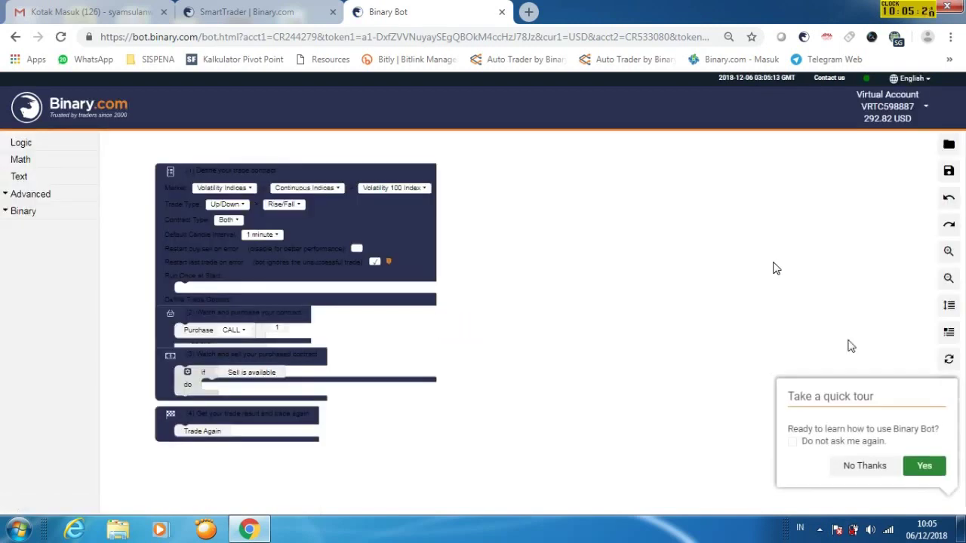
Skip the quick tour and browse the saved strategy files in the Open dialog
left_click(868, 464)
left_click(949, 144)
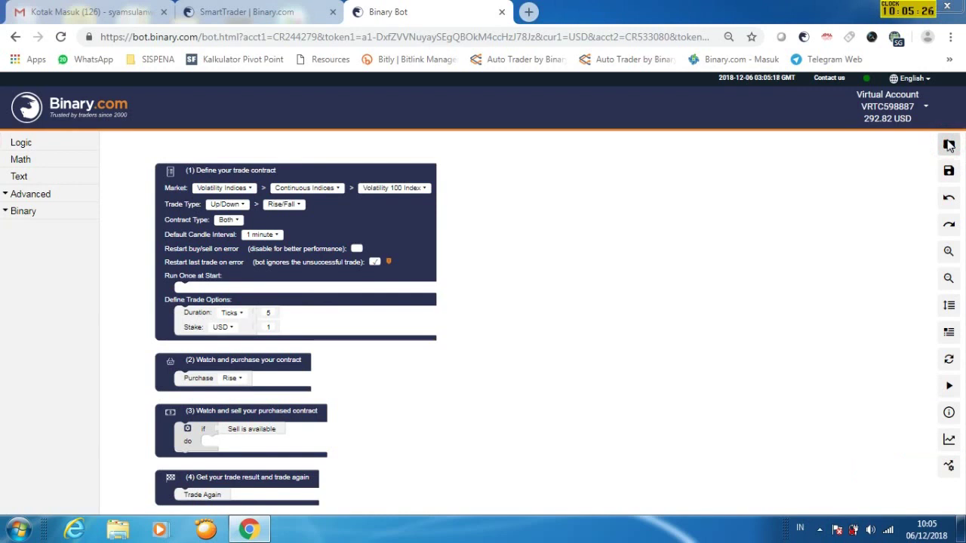
left_click_drag(318, 213, 318, 302)
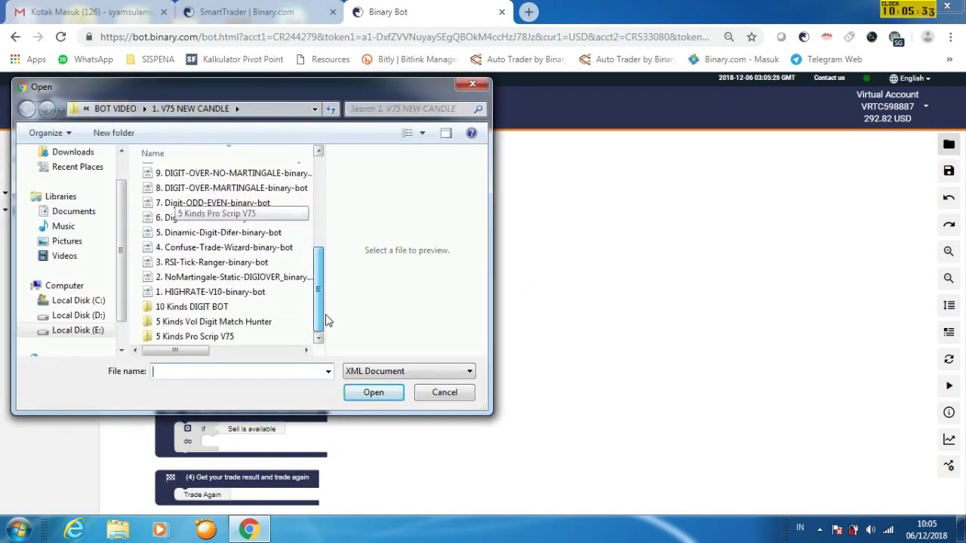
Load '2. NO-TOUCH-NEWCANDLE-binary-bot' from the '5 Kinds Pro Scrip V75' folder
left_click(209, 338)
double_click(209, 337)
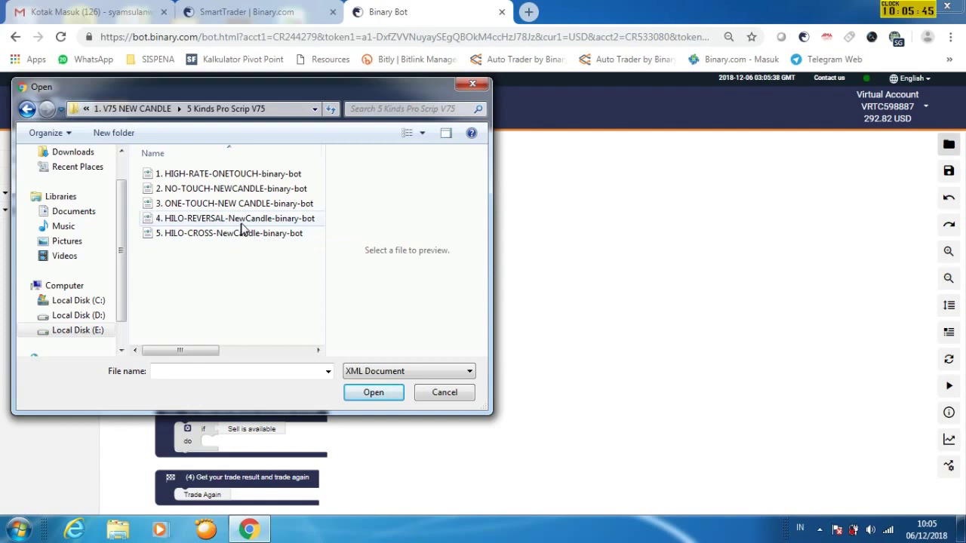
left_click(226, 190)
left_click(377, 393)
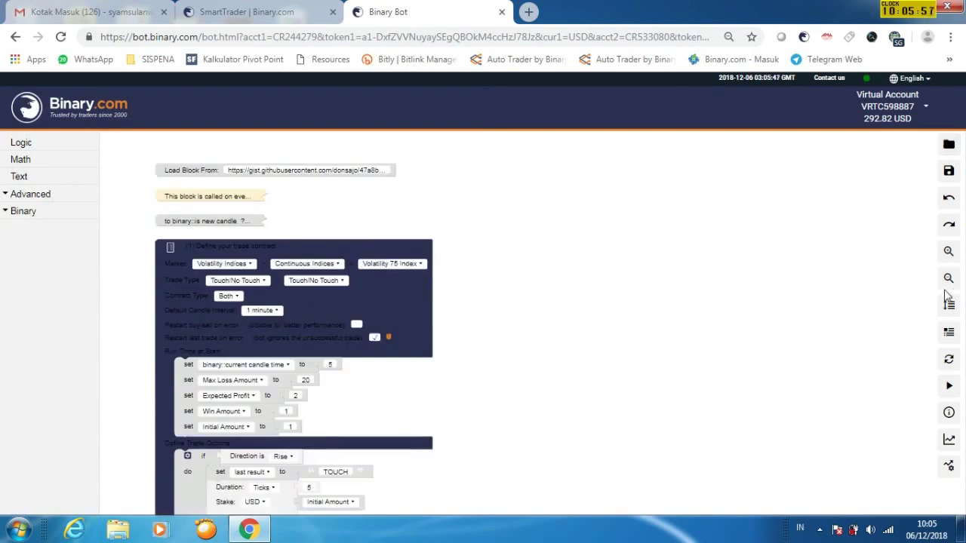
Rearrange the blocks and delete the duplicate event-handler, Load Block From and 'is new candle2' blocks
left_click(949, 306)
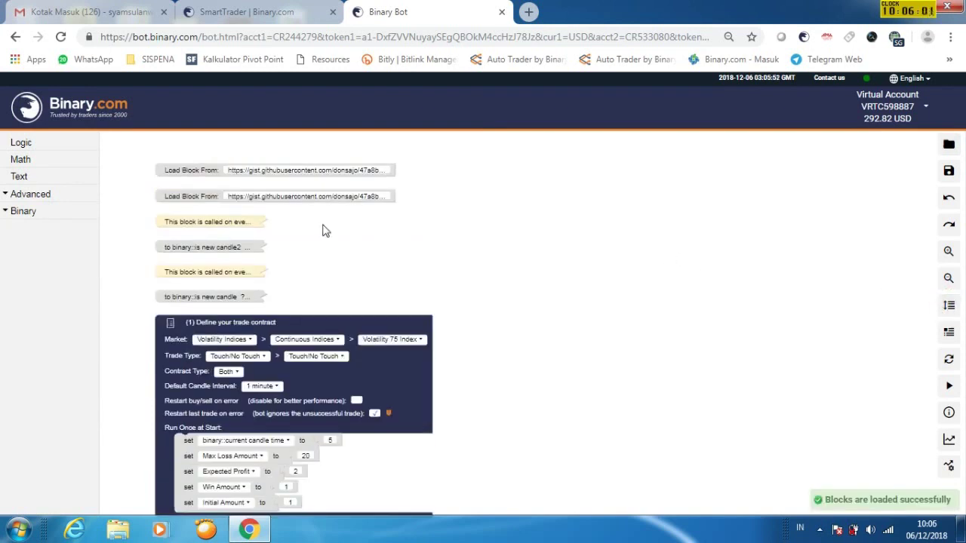
left_click(203, 219)
key("Delete")
right_click(196, 198)
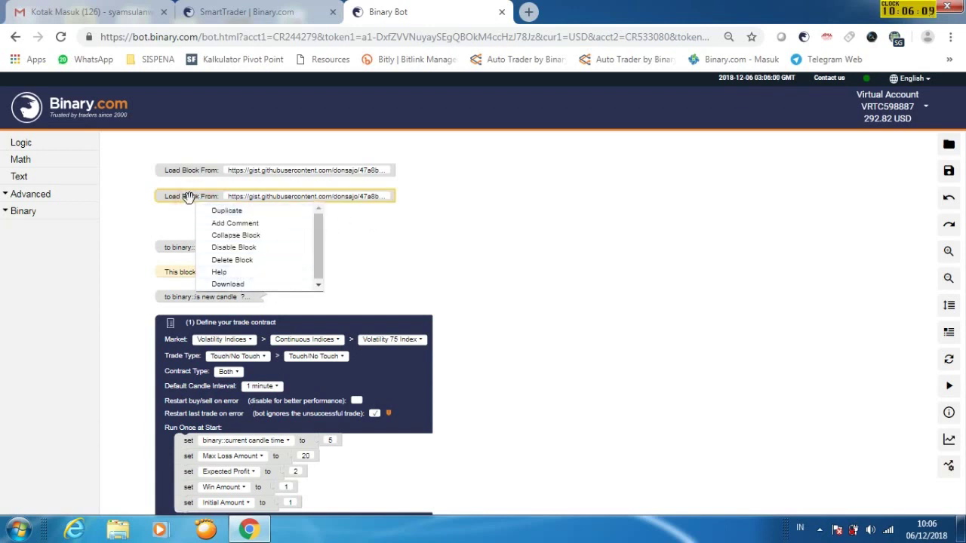
key("Delete")
left_click(190, 249)
key("Delete")
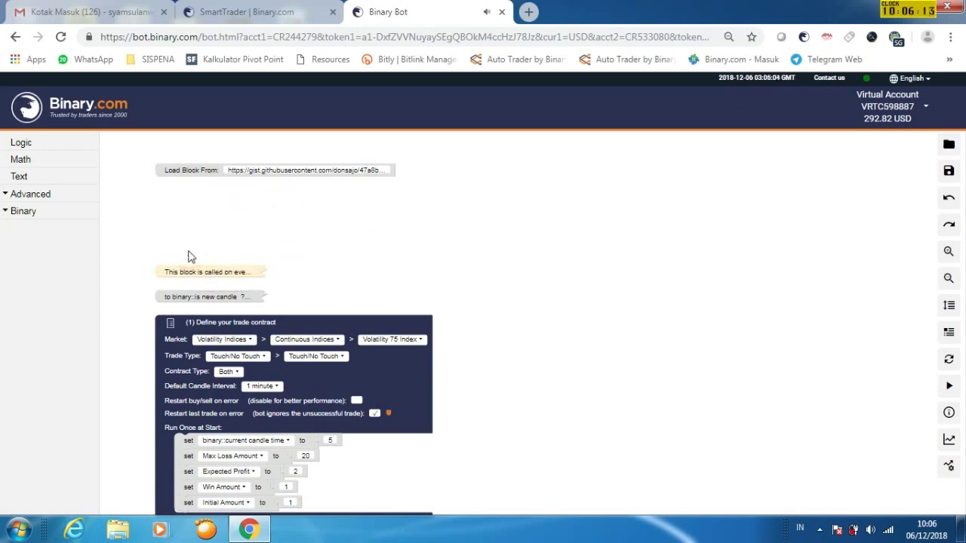
Tidy the blocks, change Expected Profit to 1, and run the strategy
left_click(949, 305)
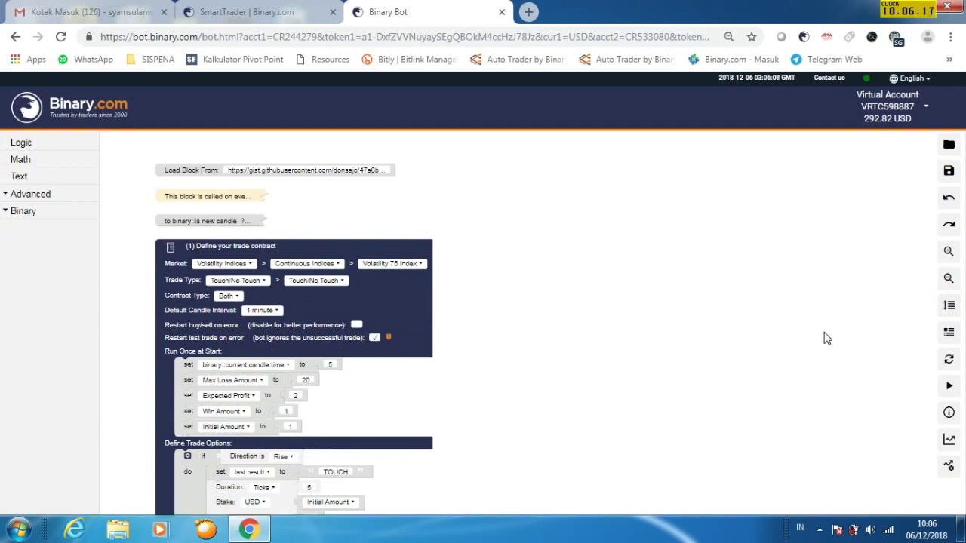
left_click(295, 396)
left_click(948, 386)
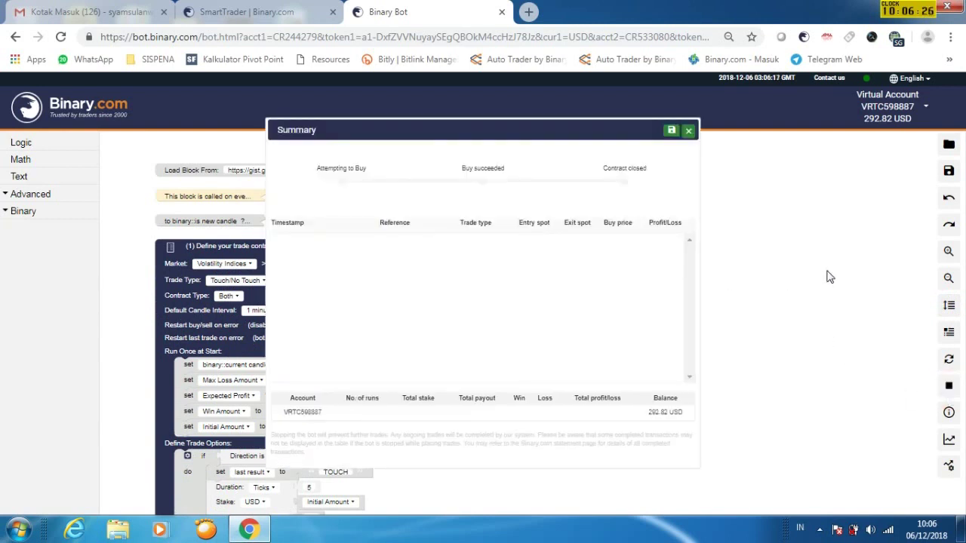